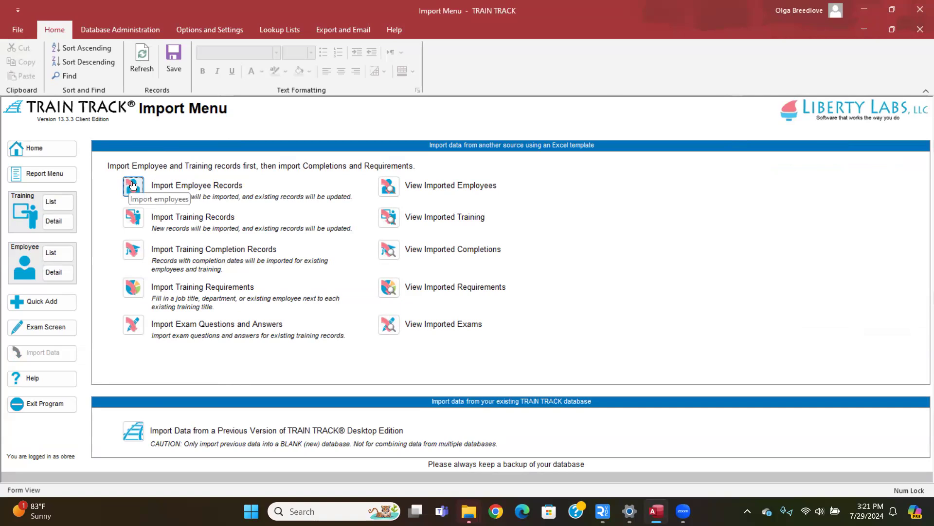
Step: Export the employee records import template to the Desktop as an Excel workbook named TT_Employee
{"action": "left_click", "coordinate": [132, 185]}
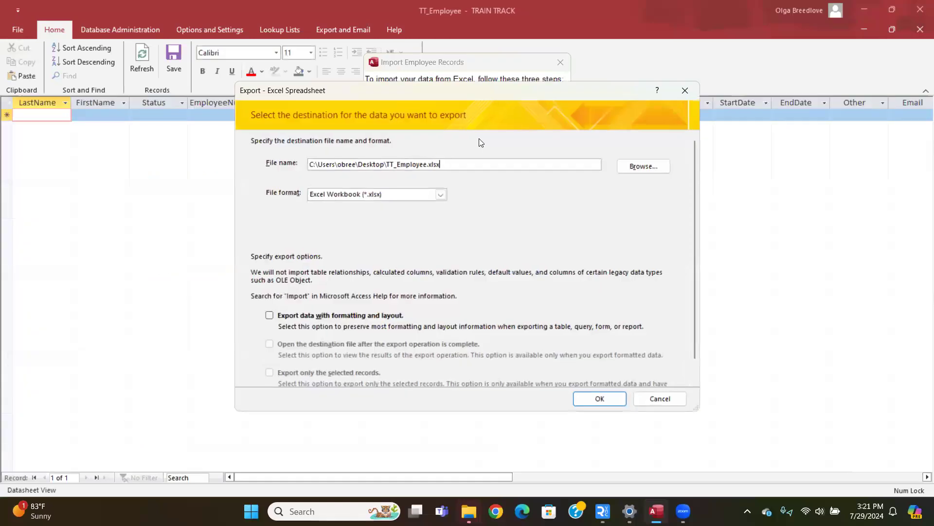
{"action": "left_click", "coordinate": [651, 165]}
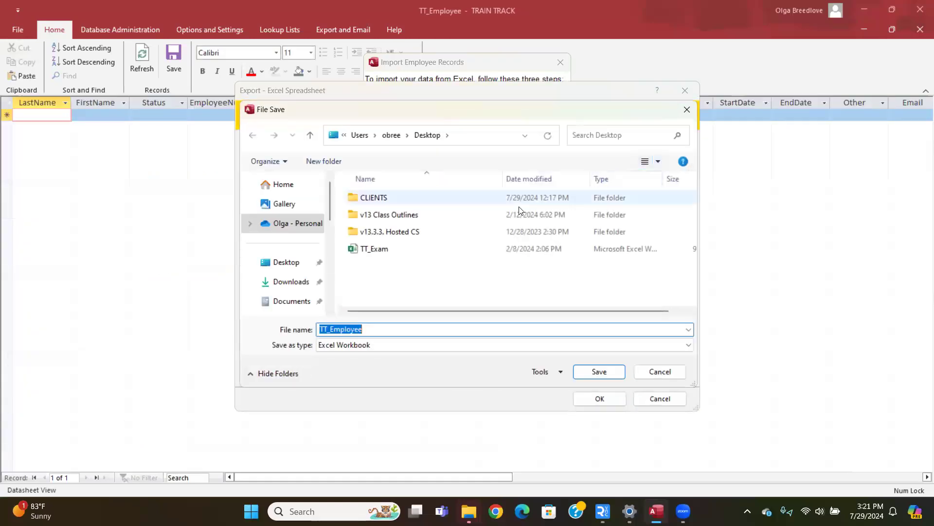
{"action": "left_click", "coordinate": [285, 271]}
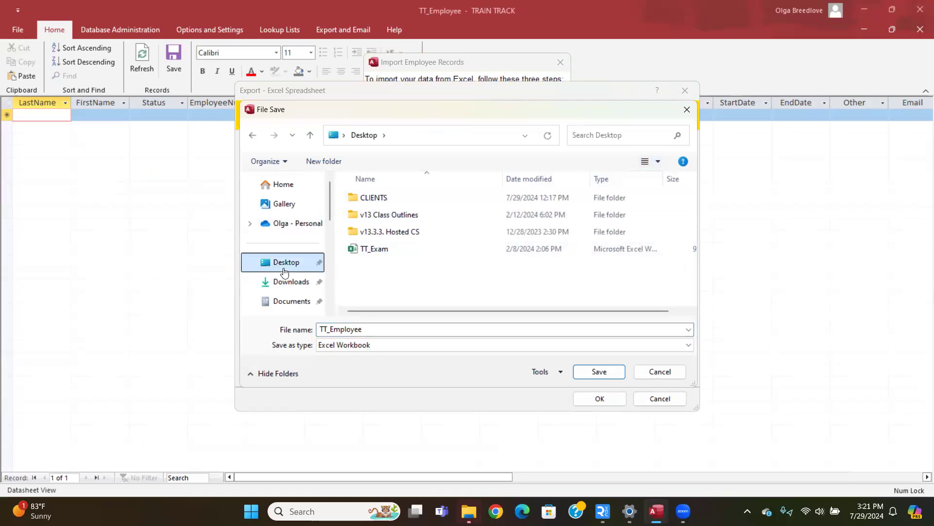
{"action": "left_click", "coordinate": [598, 372]}
{"action": "left_click", "coordinate": [602, 399]}
{"action": "left_click", "coordinate": [664, 397]}
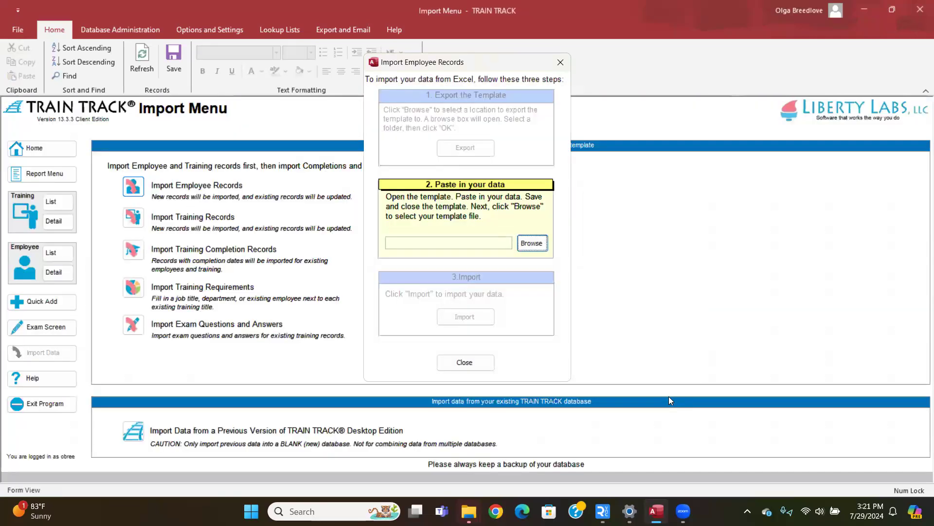
Step: Switch to File Explorer and open the exported TT_Employee workbook from the Desktop in Excel
{"action": "left_click", "coordinate": [468, 511]}
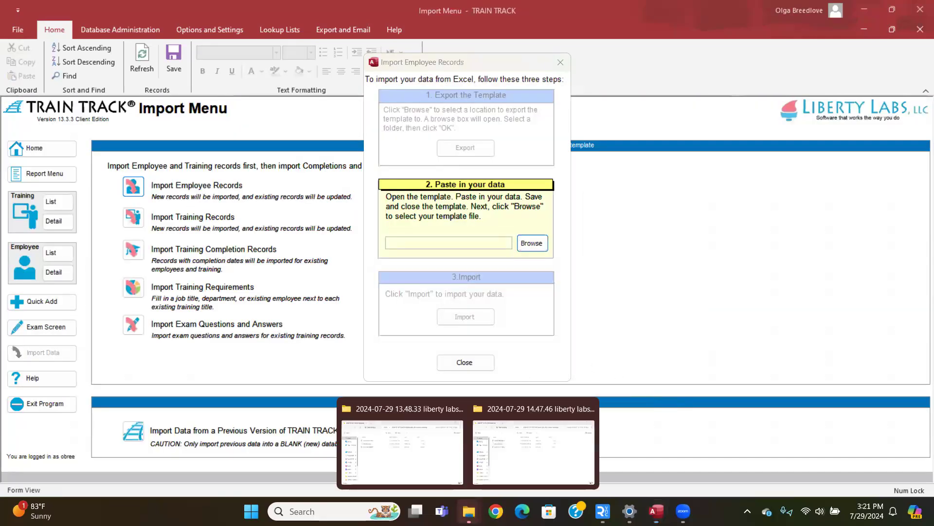
{"action": "left_click", "coordinate": [385, 426]}
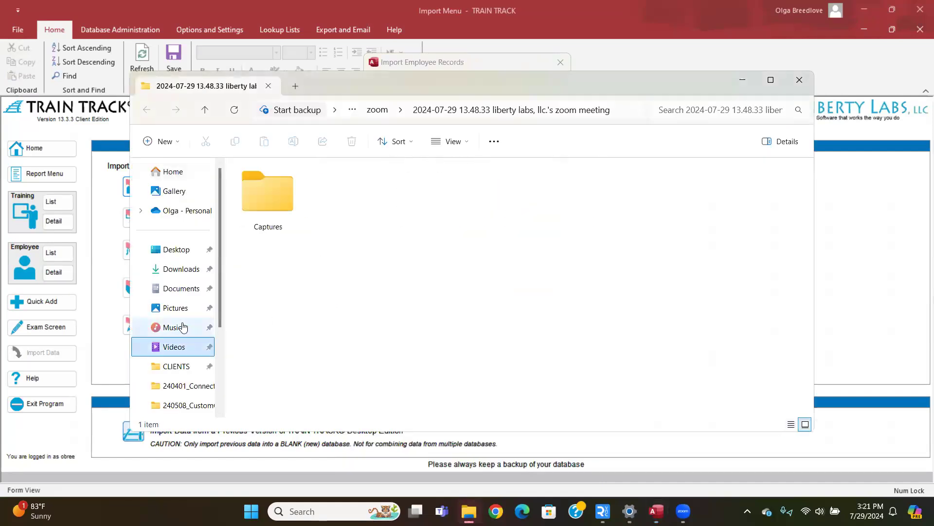
{"action": "left_click", "coordinate": [181, 250]}
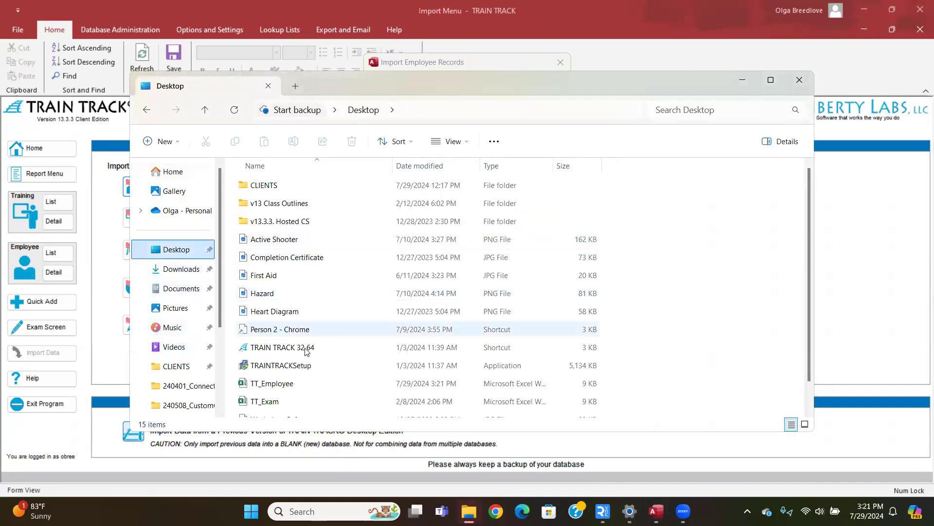
{"action": "double_click", "coordinate": [285, 384]}
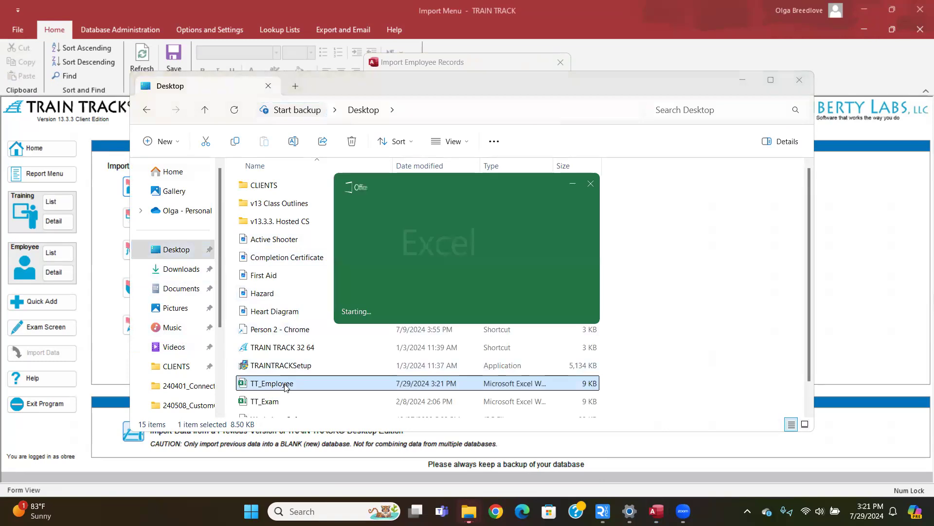
{"action": "left_click", "coordinate": [732, 88]}
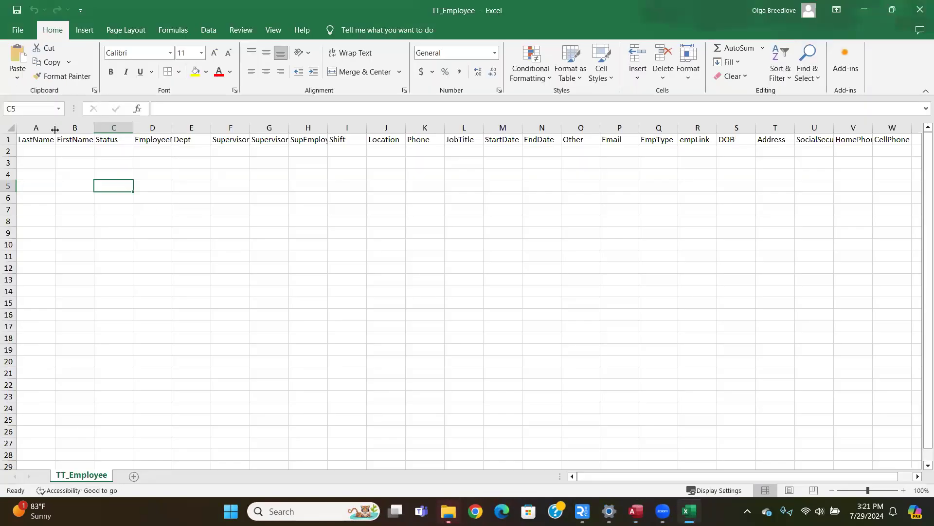
Step: Widen the LastName and FirstName columns and enter the employee's last and first name in row 2
{"action": "left_click_drag", "start_coordinate": [55, 129], "coordinate": [159, 126]}
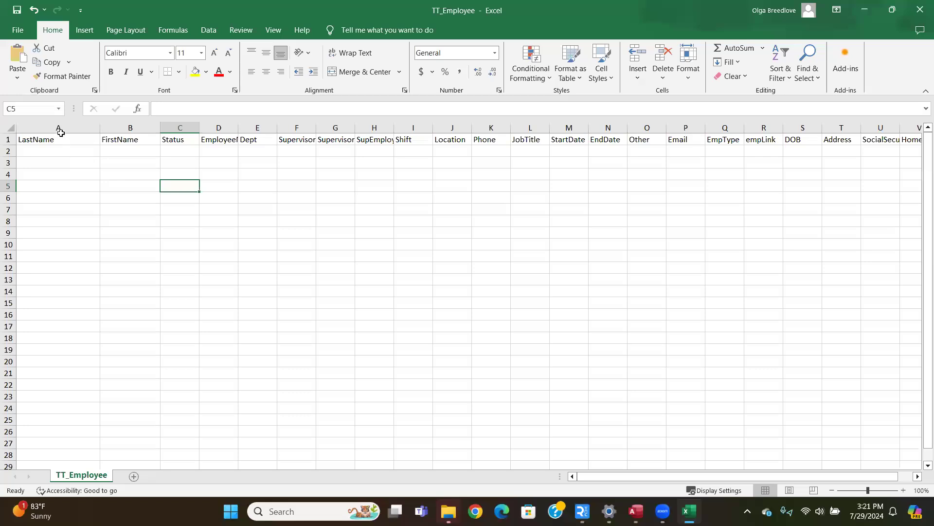
{"action": "mouse_move", "coordinate": [100, 130]}
{"action": "left_mouse_down"}
{"action": "mouse_move", "coordinate": [83, 131]}
{"action": "mouse_move", "coordinate": [102, 130]}
{"action": "mouse_move", "coordinate": [92, 130]}
{"action": "left_mouse_up"}
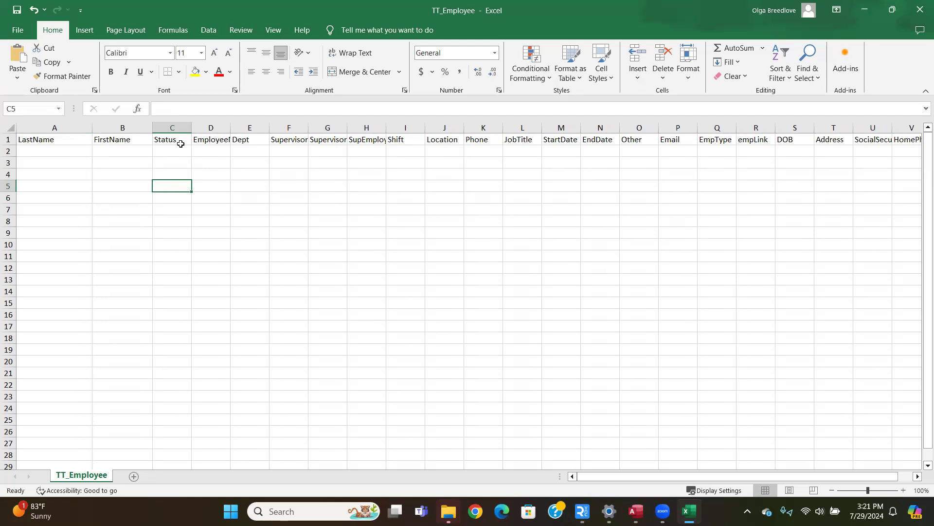
{"action": "left_click", "coordinate": [47, 152]}
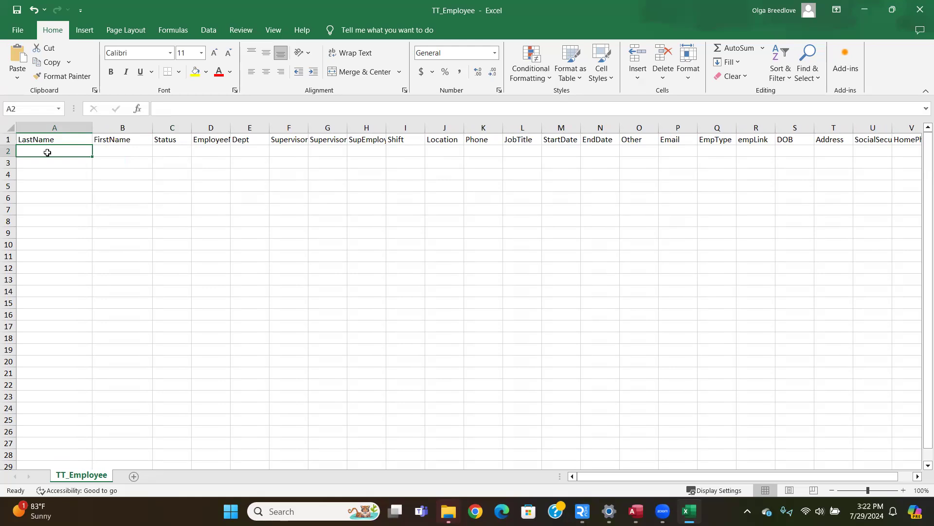
{"action": "key", "text": "Tab"}
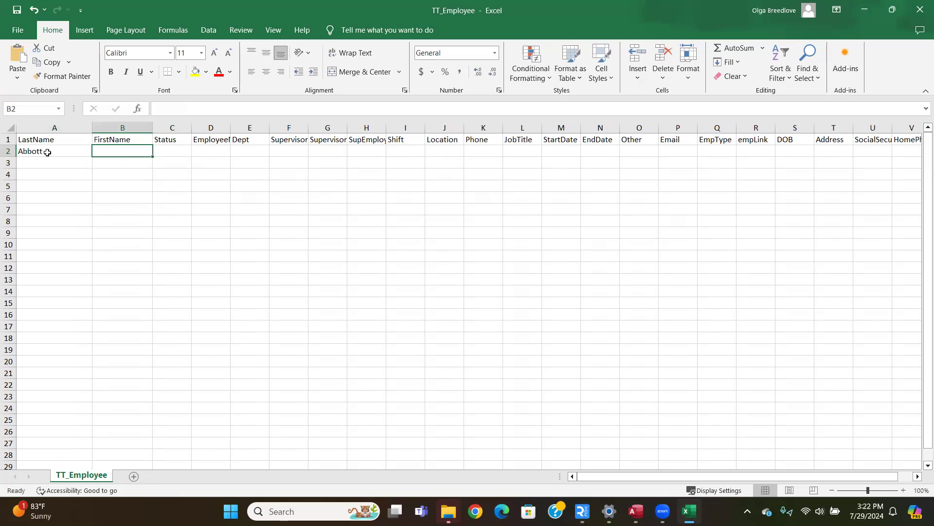
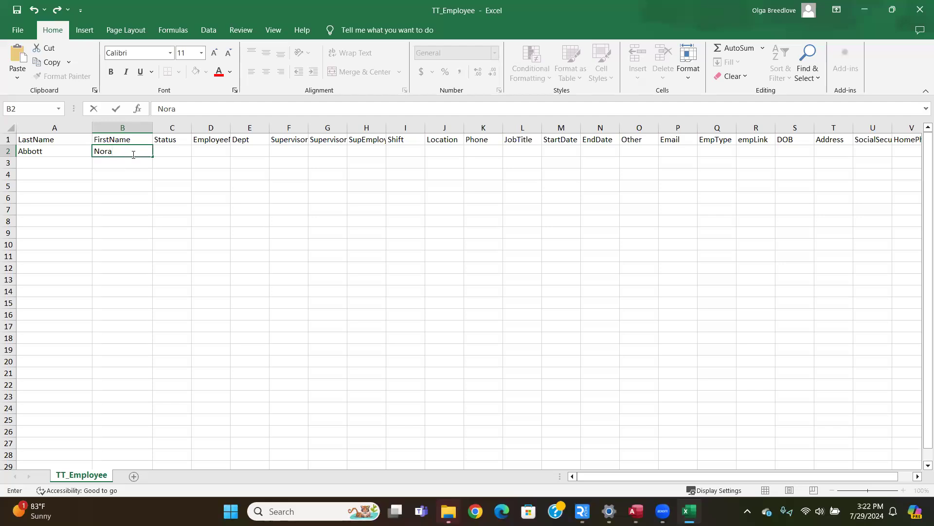
{"action": "key", "text": "Tab"}
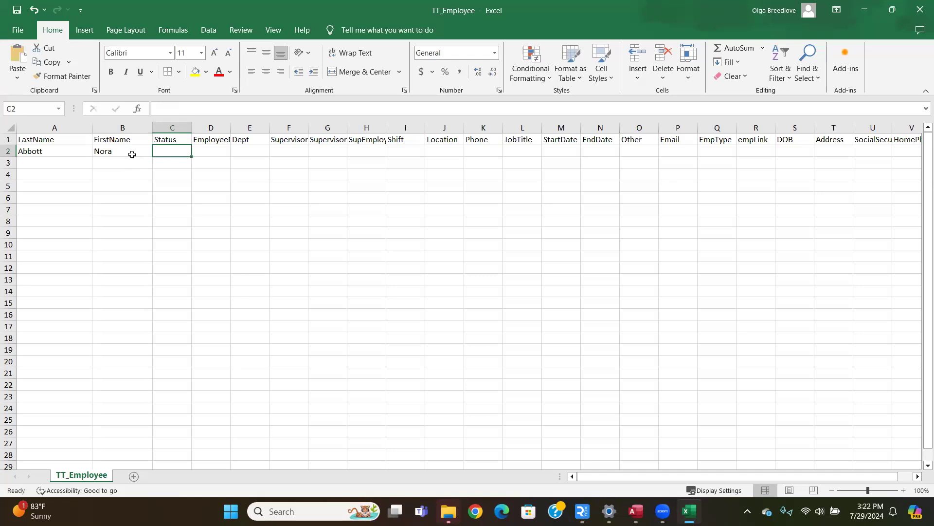
Step: Skip Status, widen the EmployeeNumber column, and fill in the employee number and the Sales department in row 2
{"action": "key", "text": "Tab"}
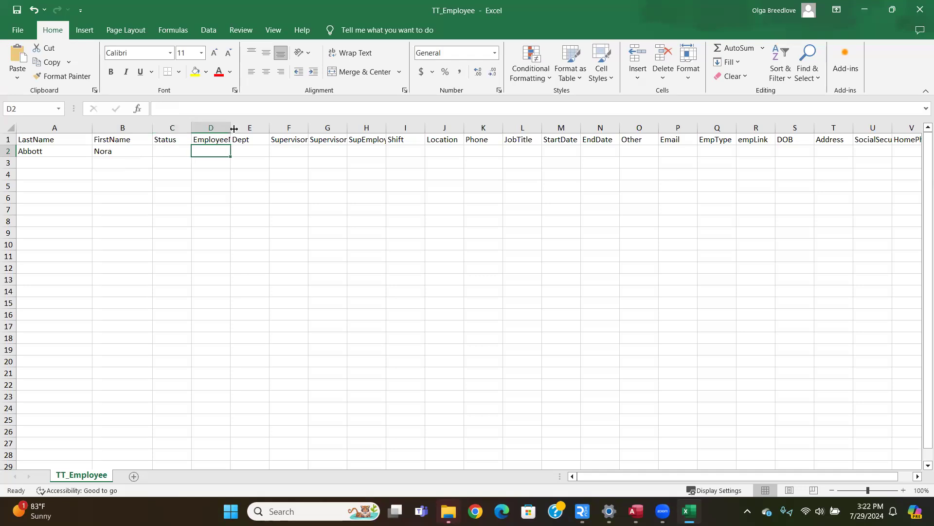
{"action": "left_click_drag", "start_coordinate": [230, 127], "coordinate": [252, 127]}
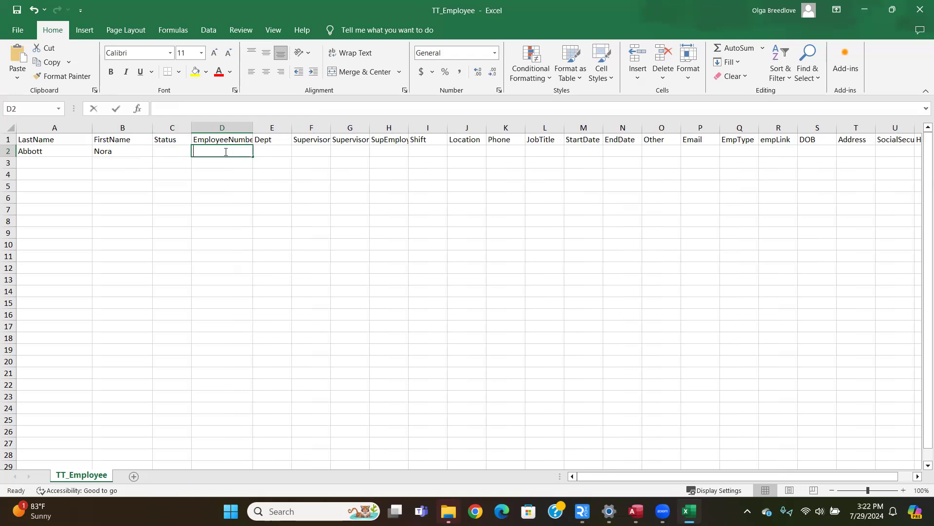
{"action": "type", "text": "abbo48621"}
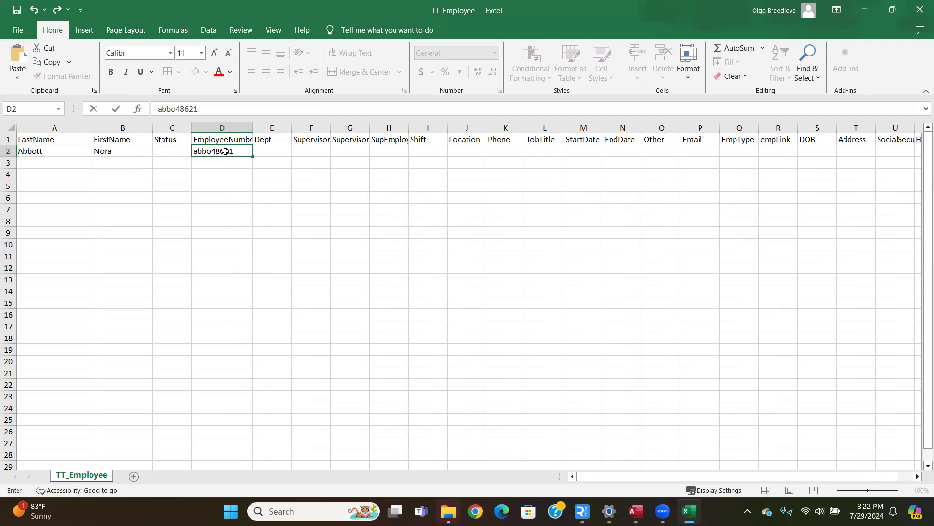
{"action": "key", "text": "Tab"}
{"action": "type", "text": "Sales"}
{"action": "key", "text": "Tab"}
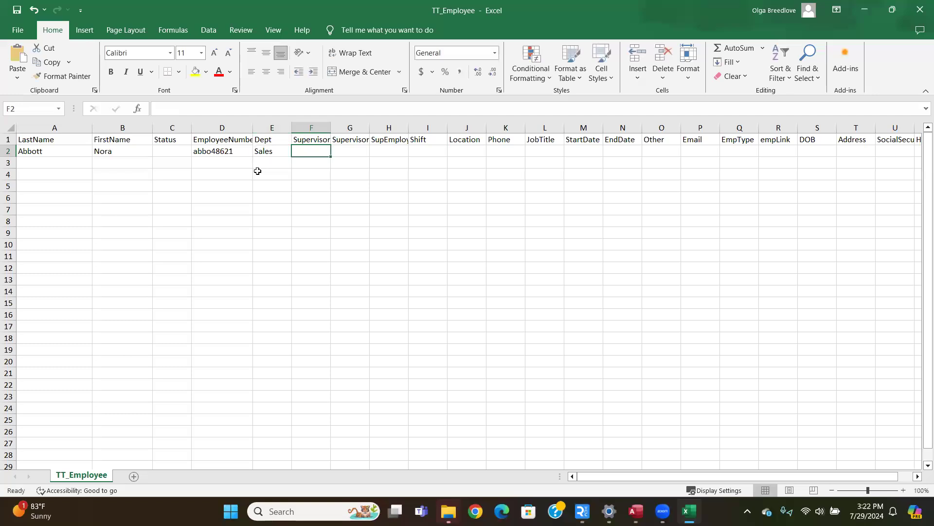
Step: Widen the SupervisorLast and SupEmployeeNumber columns and enter the supervisor's last and first name in row 2
{"action": "left_click_drag", "start_coordinate": [330, 123], "coordinate": [366, 125]}
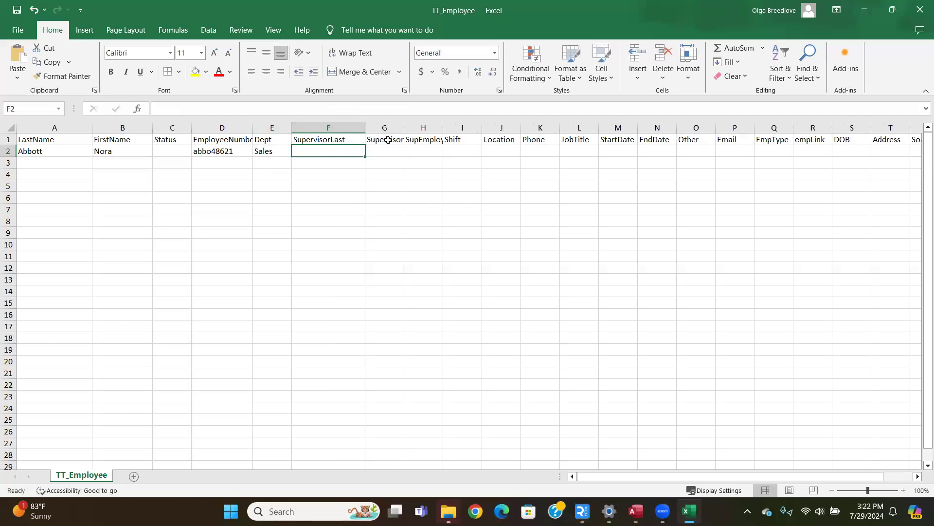
{"action": "left_click", "coordinate": [431, 140]}
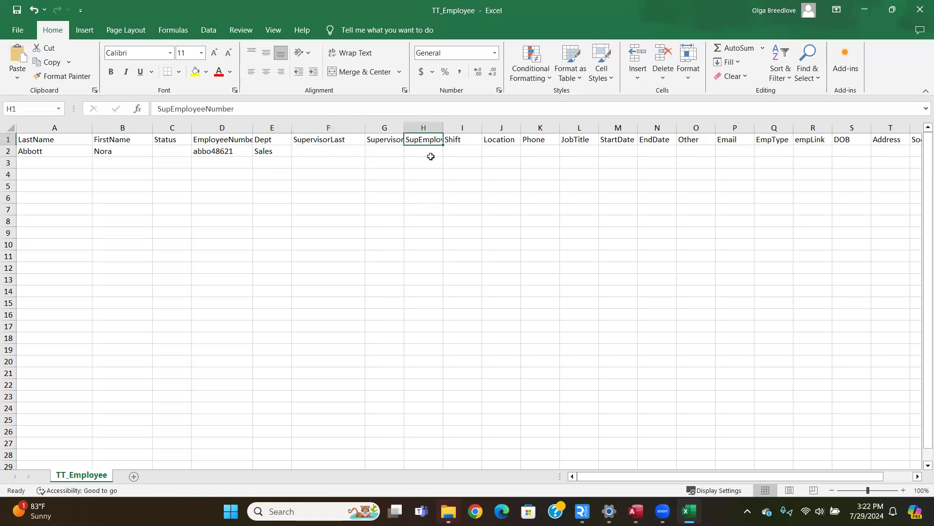
{"action": "left_click_drag", "start_coordinate": [443, 127], "coordinate": [480, 127]}
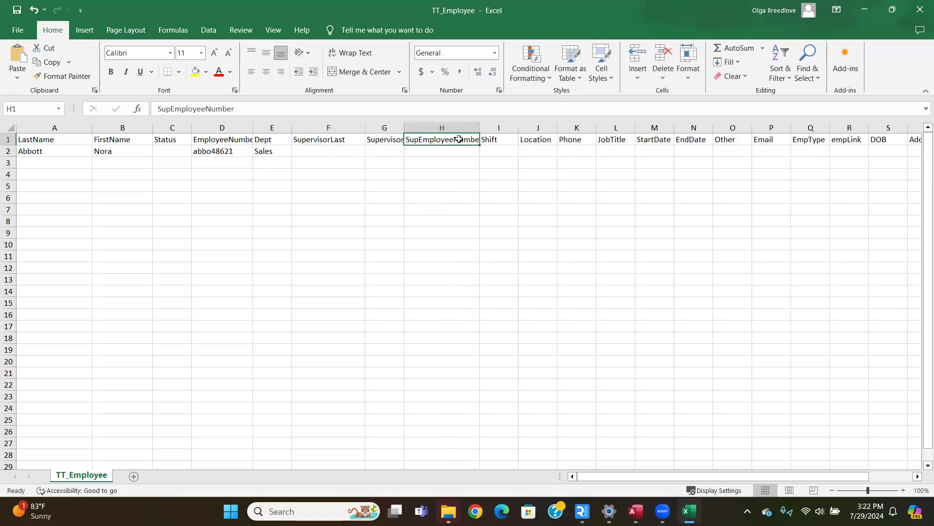
{"action": "left_click", "coordinate": [320, 155]}
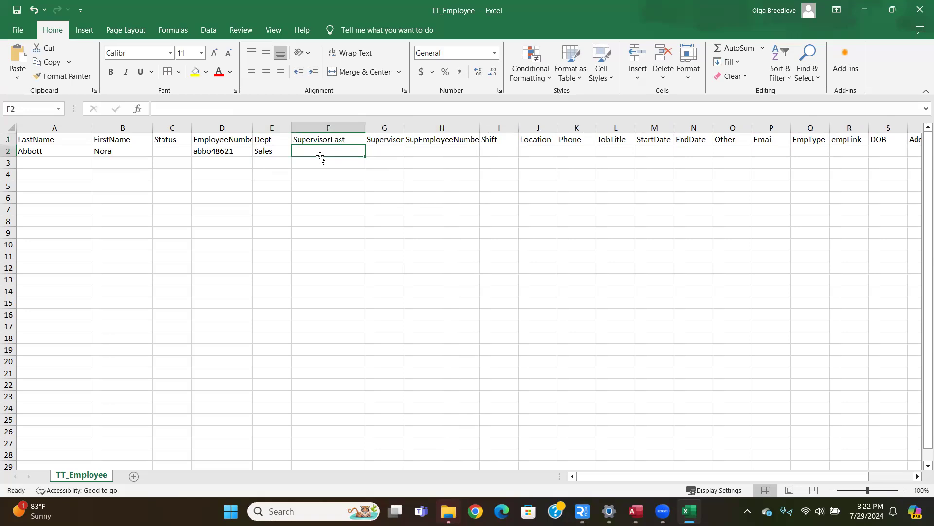
{"action": "key", "text": "Tab"}
{"action": "key", "text": "Tab"}
{"action": "key", "text": "Tab"}
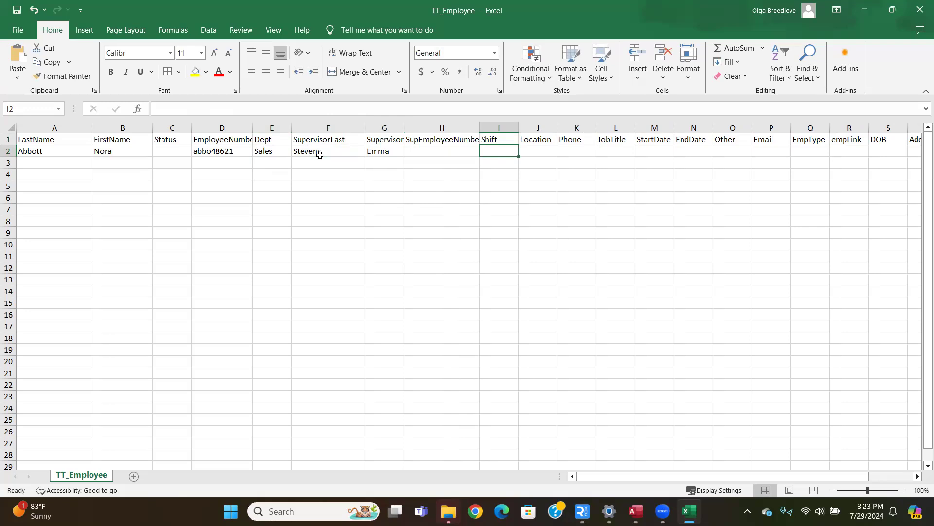
Step: Leave SupEmployeeNumber blank and set the employee's Shift to Day and Location to Remote
{"action": "type", "text": "Day"}
{"action": "key", "text": "Tab"}
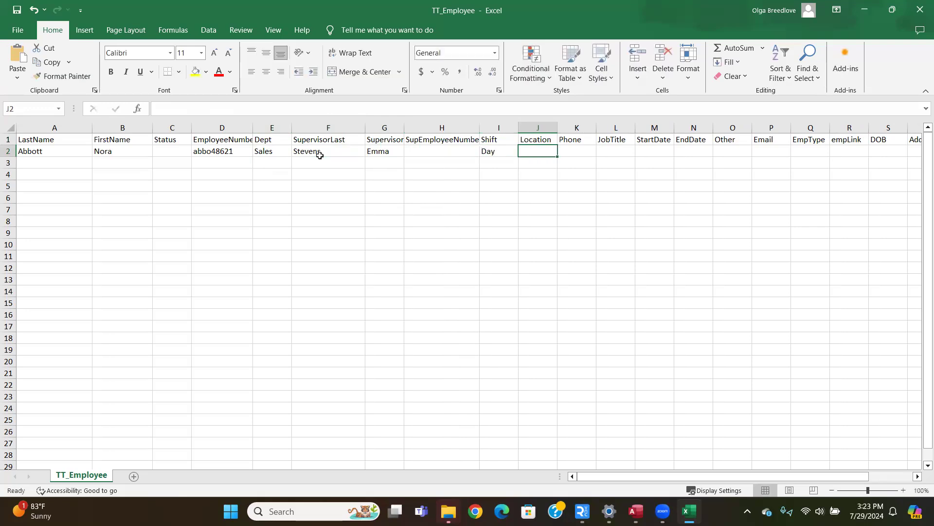
{"action": "type", "text": "Remote"}
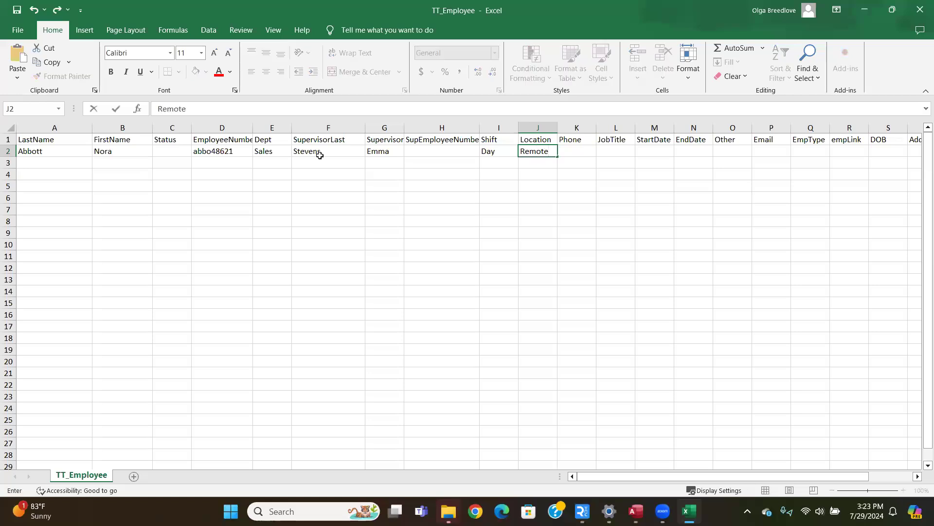
{"action": "key", "text": "Tab"}
{"action": "key", "text": "Tab"}
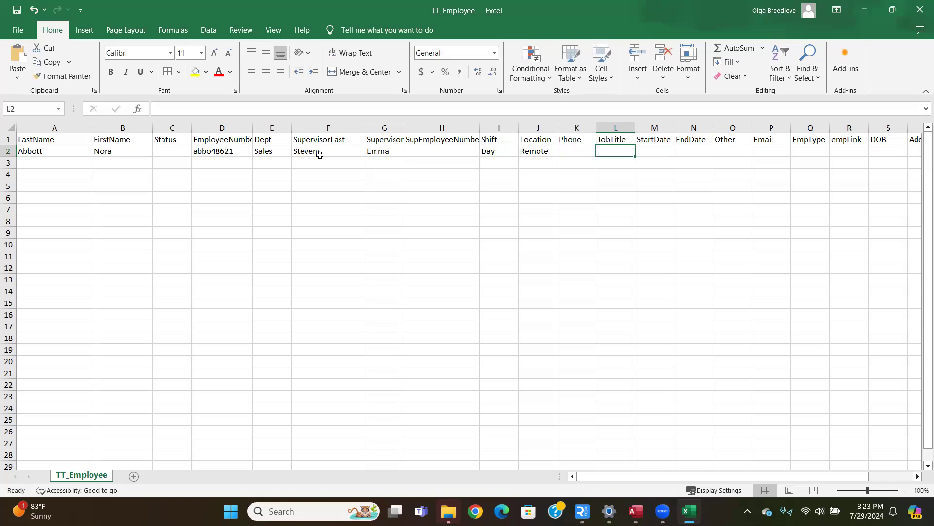
Step: Leave Phone blank and enter CSR as the JobTitle and 1/12/2024 as the StartDate in row 2
{"action": "type", "text": "CSR"}
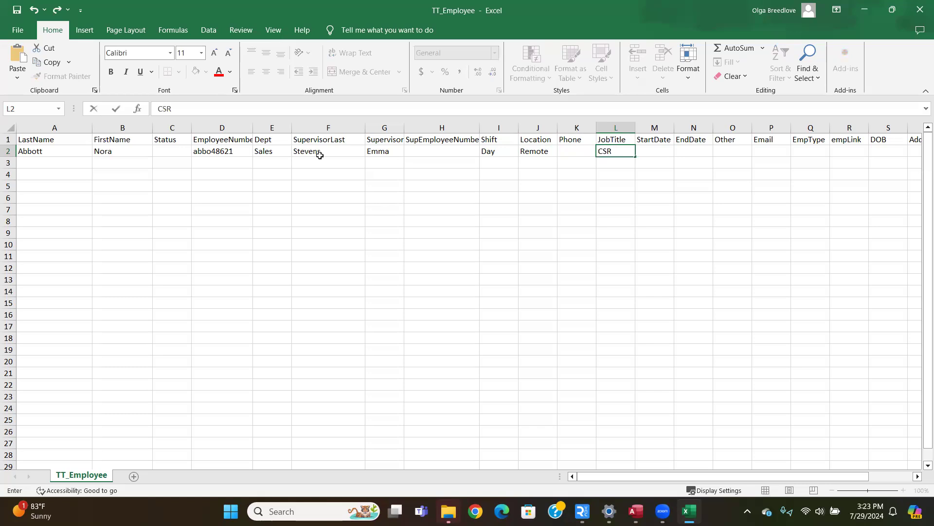
{"action": "key", "text": "Tab"}
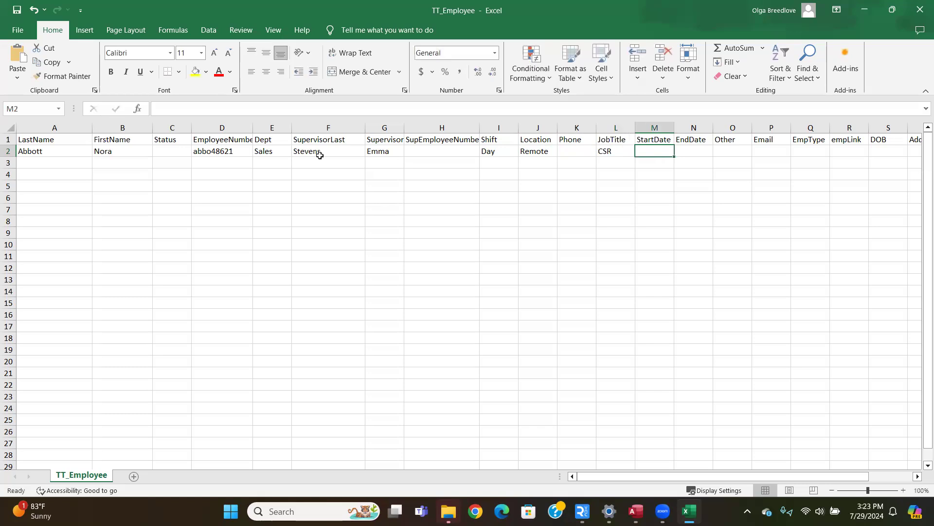
{"action": "type", "text": "1/12"}
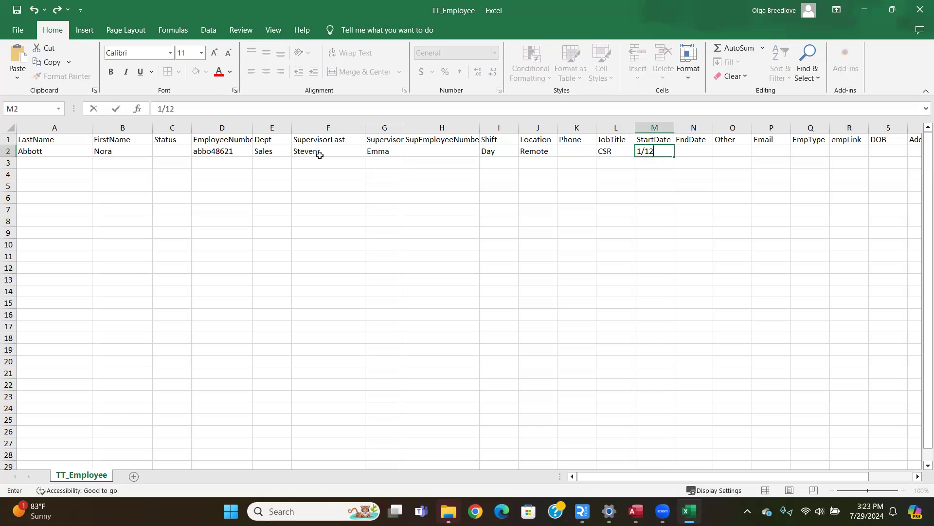
{"action": "type", "text": "/2024"}
{"action": "key", "text": "Tab"}
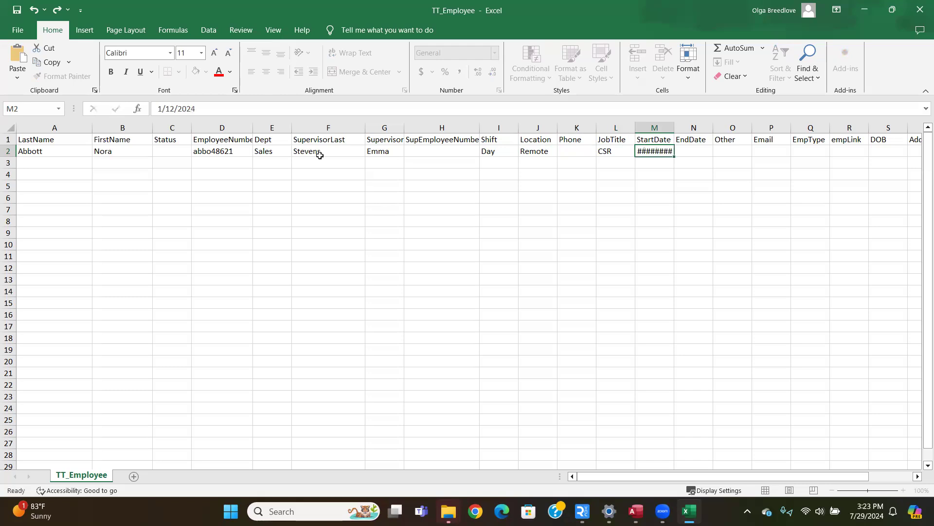
Step: Leave EndDate and Other blank and enter the employee's e-mail address in the Email column of row 2
{"action": "key", "text": "Tab"}
{"action": "key", "text": "Tab"}
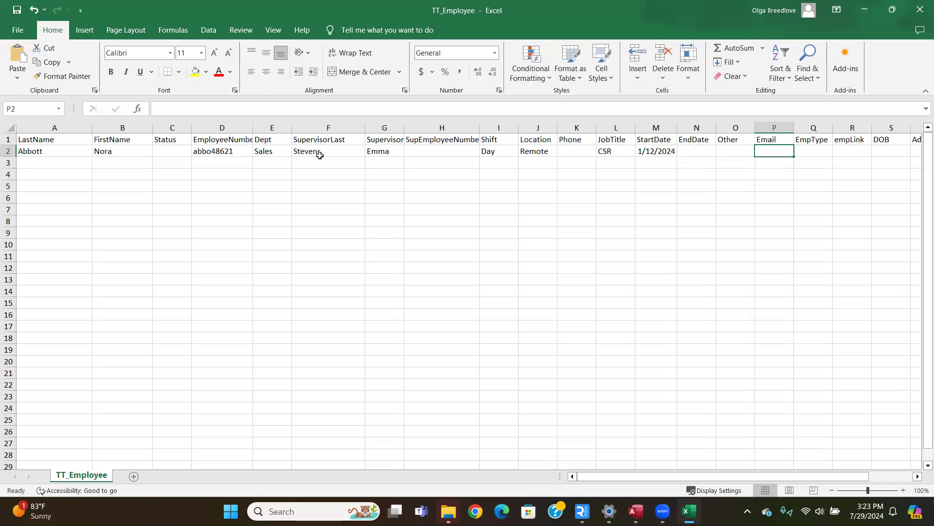
{"action": "type", "text": "email@e"}
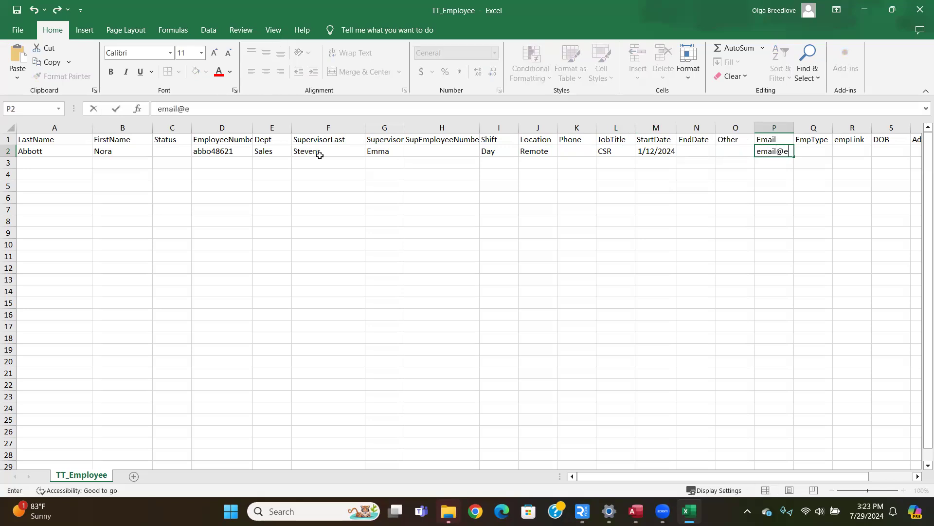
{"action": "type", "text": "mail.com"}
{"action": "key", "text": "Tab"}
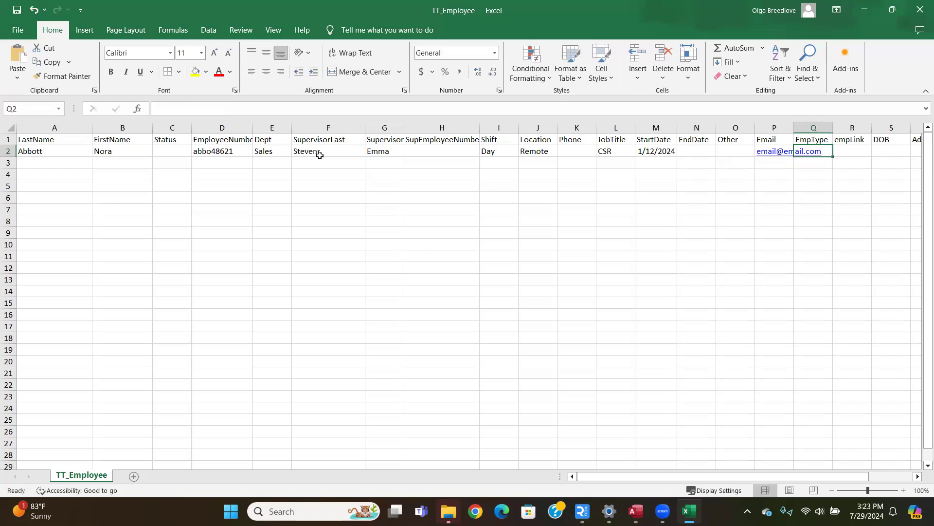
Step: Enter Full Time as the EmpType in row 2
{"action": "type", "text": "Fu"}
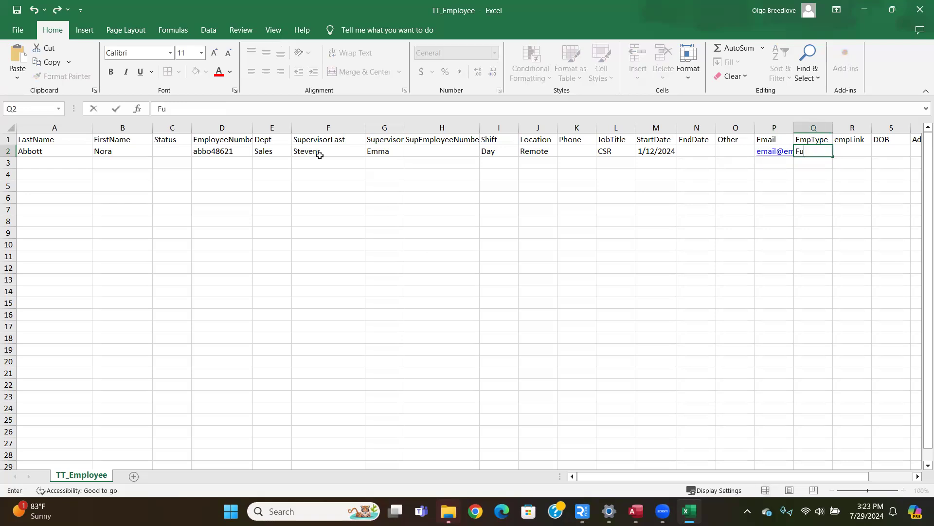
{"action": "type", "text": "ll Time"}
{"action": "left_click", "coordinate": [195, 177]}
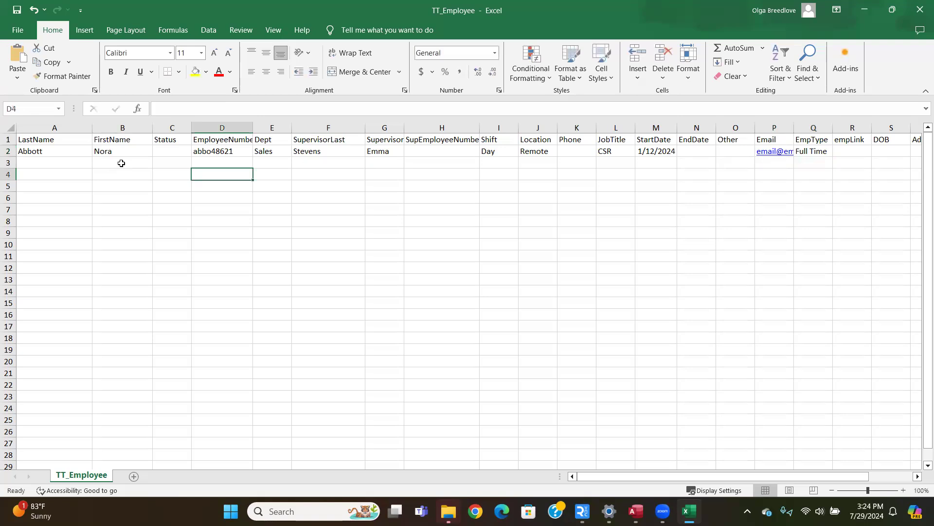
{"action": "left_click", "coordinate": [66, 152]}
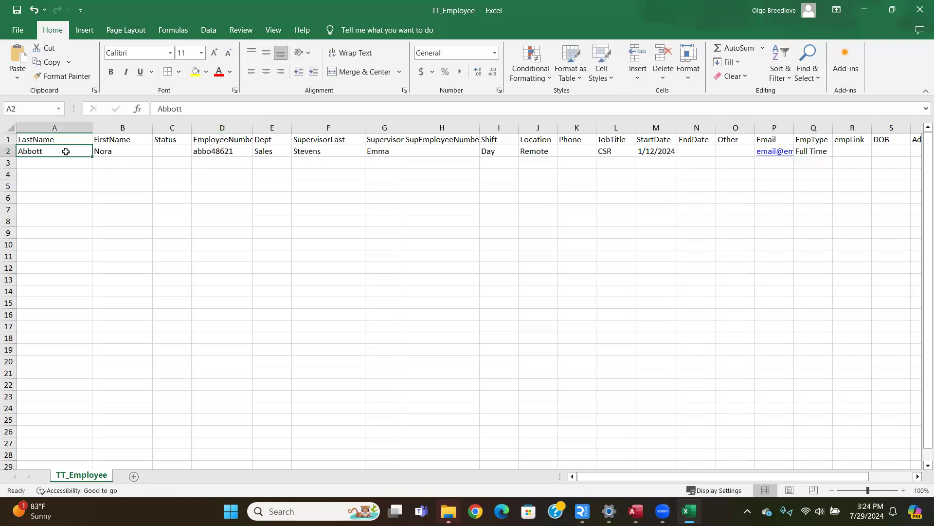
{"action": "left_click", "coordinate": [115, 152]}
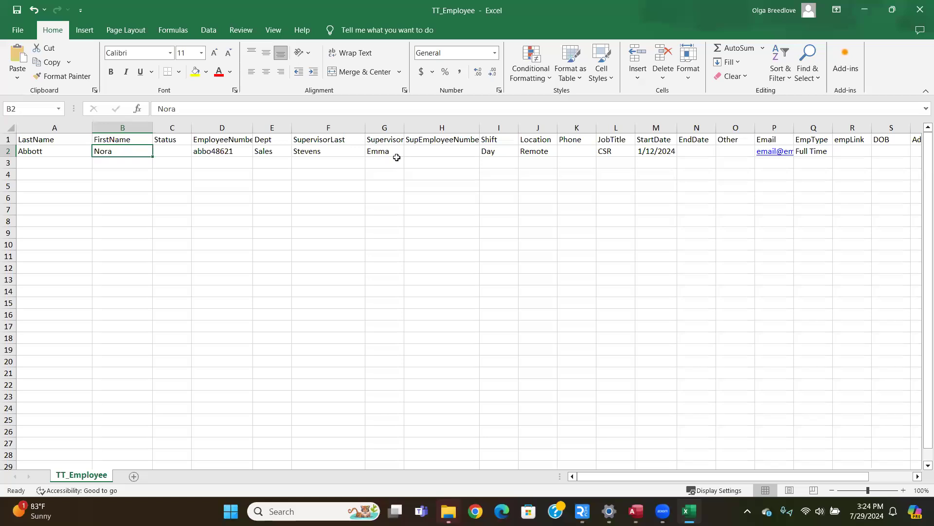
{"action": "left_click", "coordinate": [47, 163]}
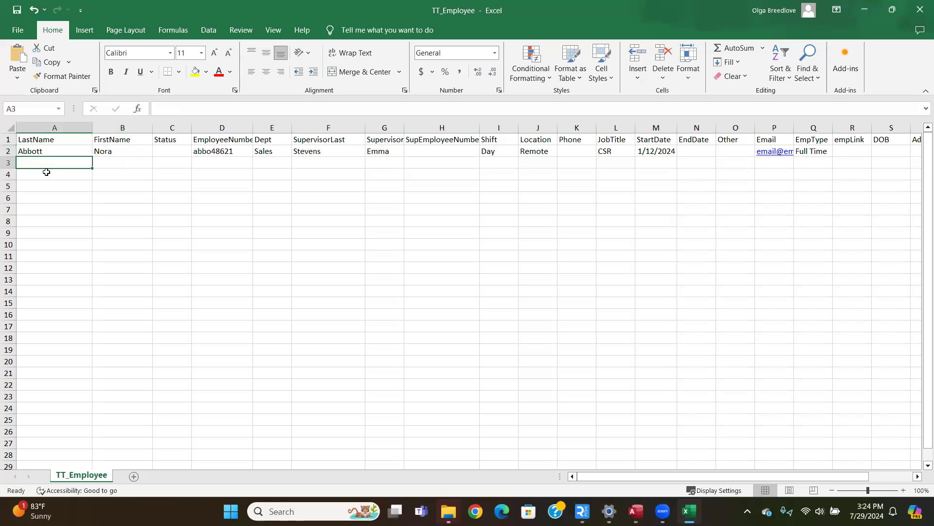
{"action": "left_click", "coordinate": [46, 173]}
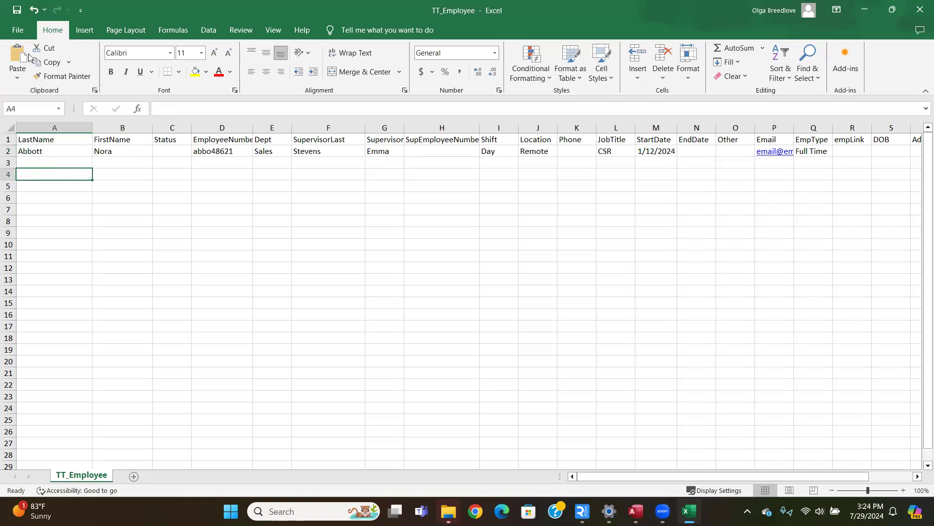
Step: Save the TT_Employee workbook and return to the Import Employee Records dialog in TRAIN TRACK
{"action": "left_click", "coordinate": [23, 15]}
{"action": "left_click", "coordinate": [864, 12]}
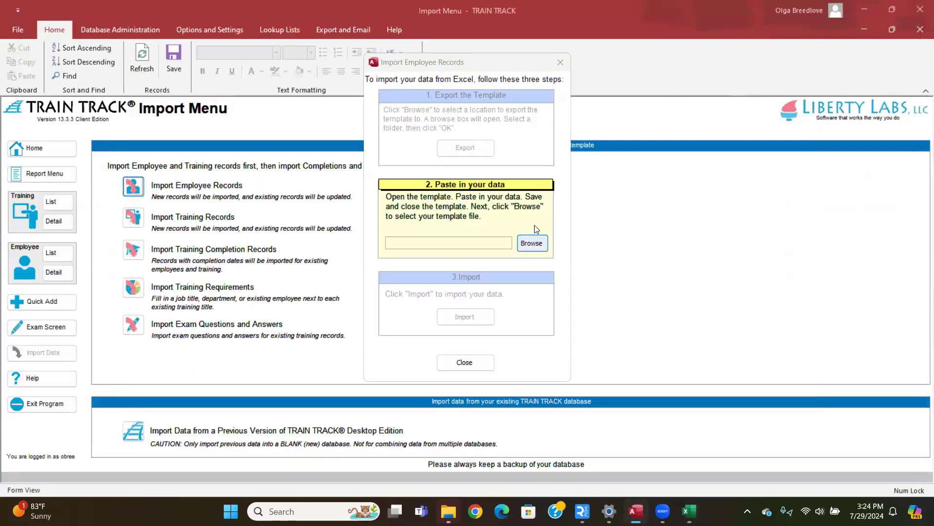
Step: Select the TT_Employee file as the filled-in template and import its employee records
{"action": "left_click", "coordinate": [532, 246]}
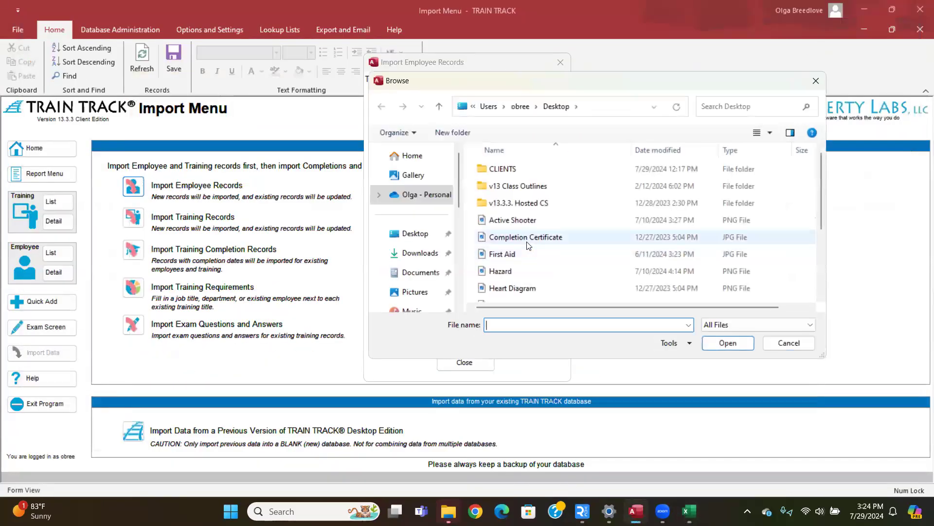
{"action": "scroll", "coordinate": [529, 245], "scroll_direction": "down", "scroll_amount": 2}
{"action": "double_click", "coordinate": [526, 255]}
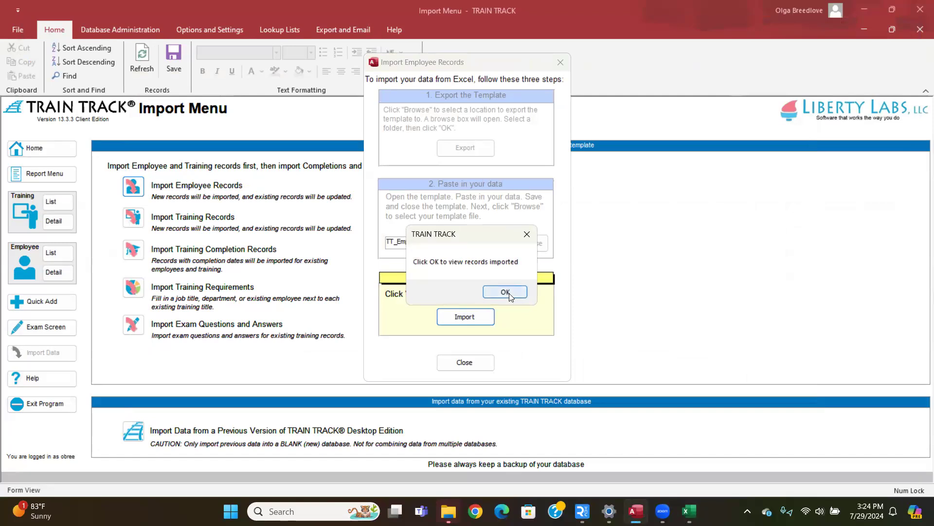
Step: Review the imported employee records and delete all import verification records
{"action": "left_click", "coordinate": [505, 292]}
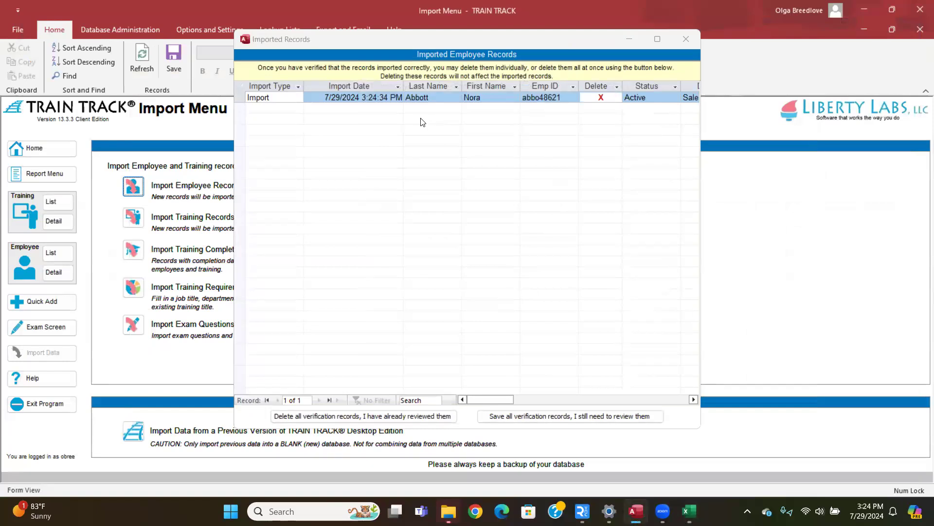
{"action": "left_click", "coordinate": [373, 416]}
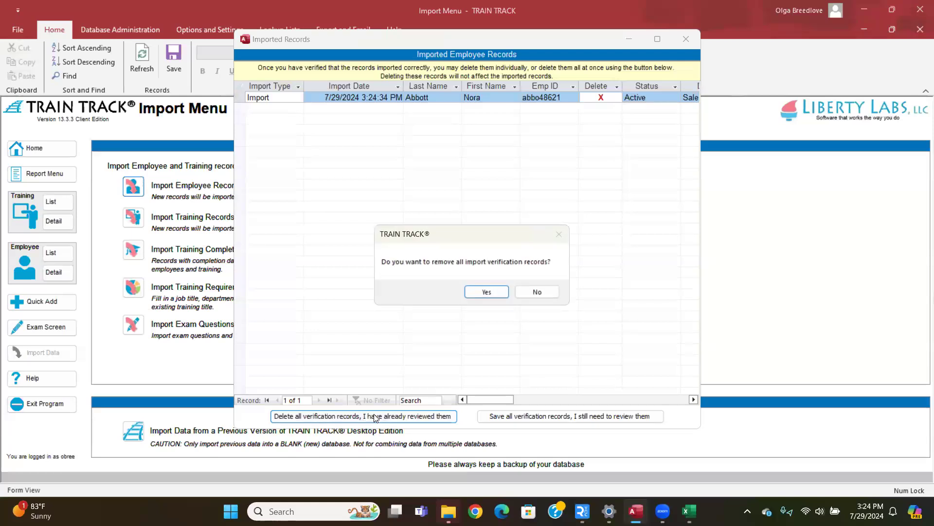
{"action": "left_click", "coordinate": [487, 291]}
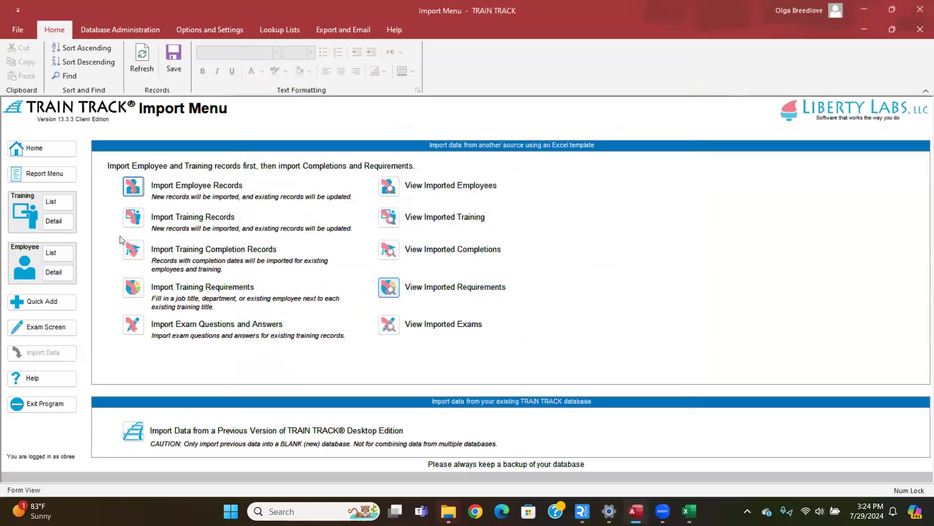
Step: Open the employee list and refresh it to check the imported employee's details
{"action": "left_click", "coordinate": [54, 253]}
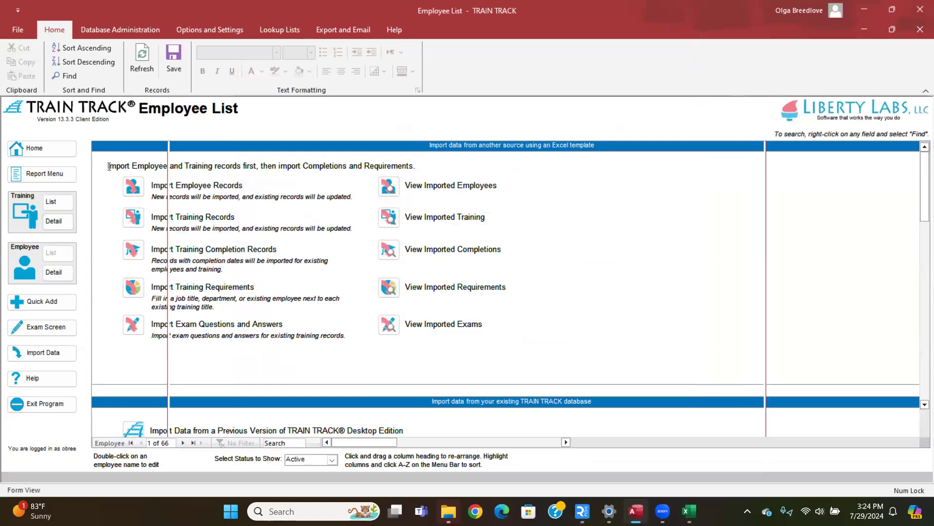
{"action": "left_click", "coordinate": [139, 58]}
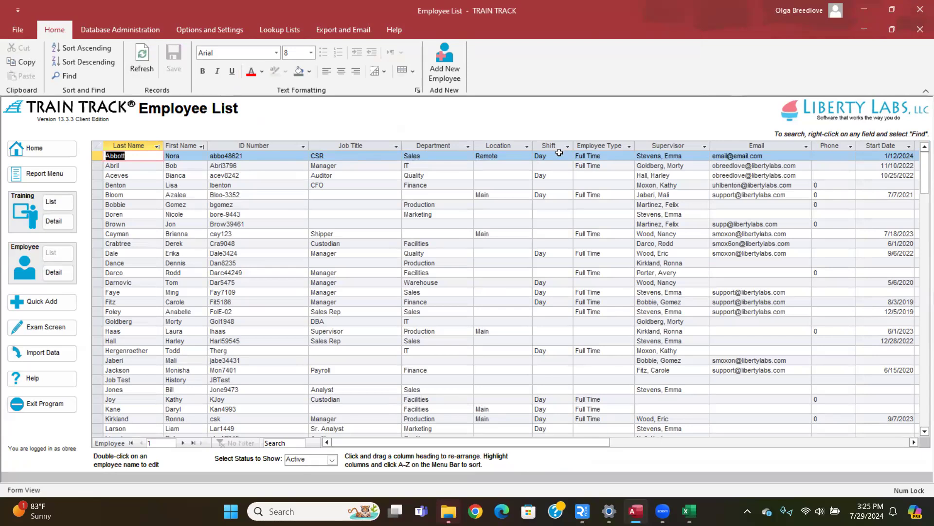
Step: Switch back to the TT_Employee workbook in Excel and select cell A3 below the first employee's last name
{"action": "mouse_move", "coordinate": [690, 508]}
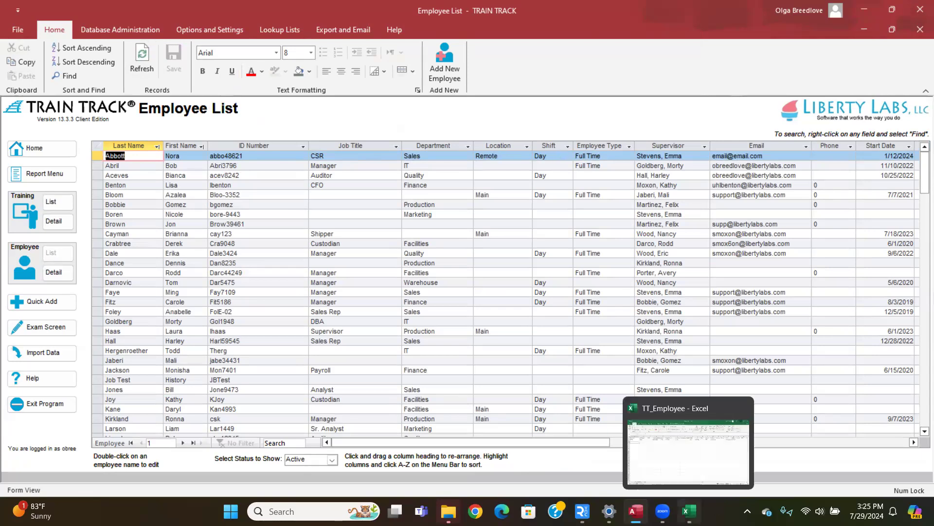
{"action": "left_click", "coordinate": [682, 464]}
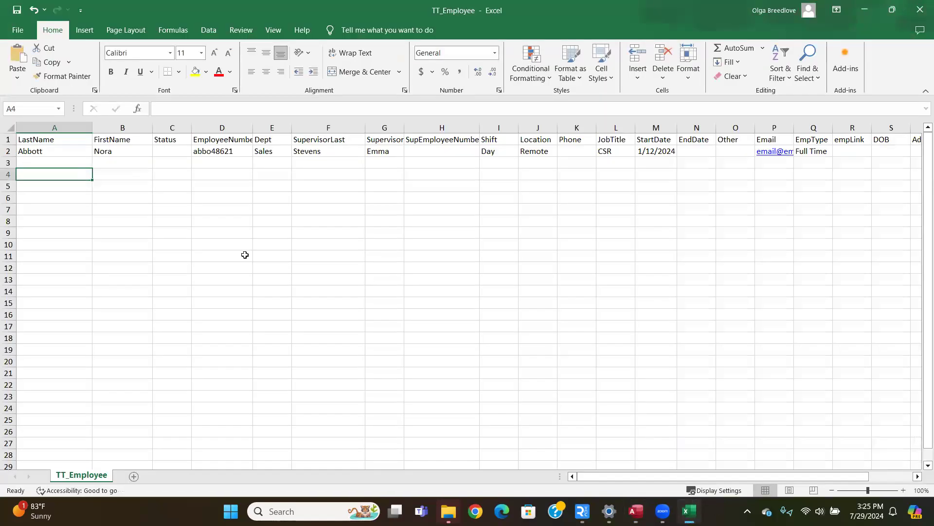
{"action": "left_click", "coordinate": [40, 164]}
{"action": "left_click", "coordinate": [41, 177]}
{"action": "left_click", "coordinate": [56, 162]}
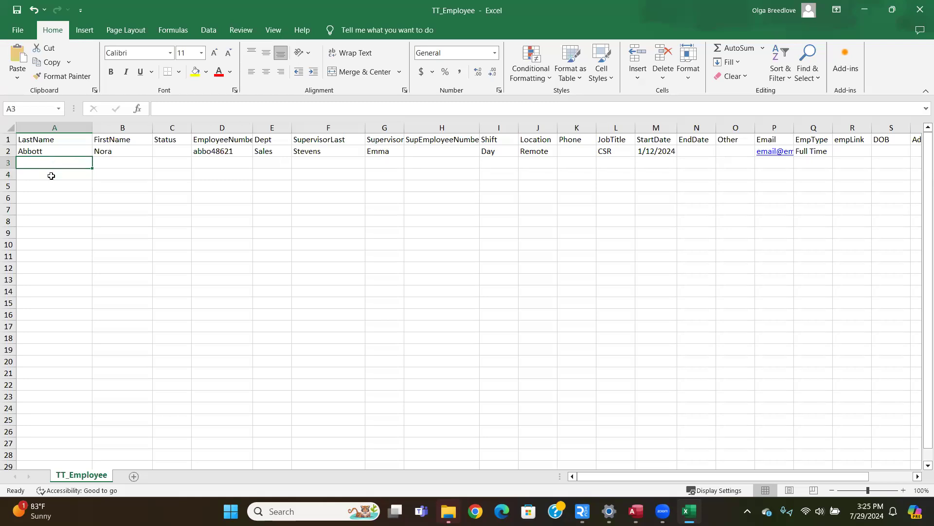